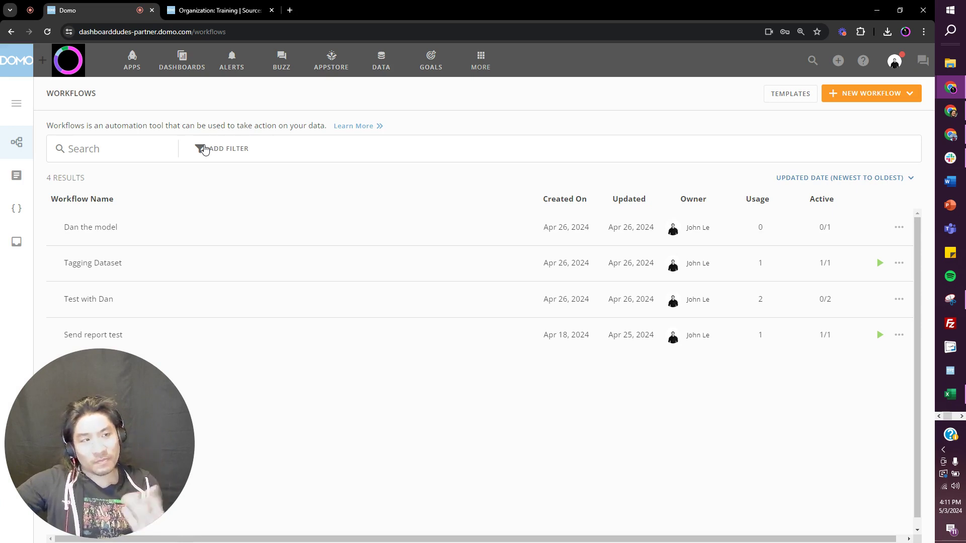
- From the Workflows page, start a blank workflow named 'Sample Workflow' at version 1.0.0
left_click(485, 59)
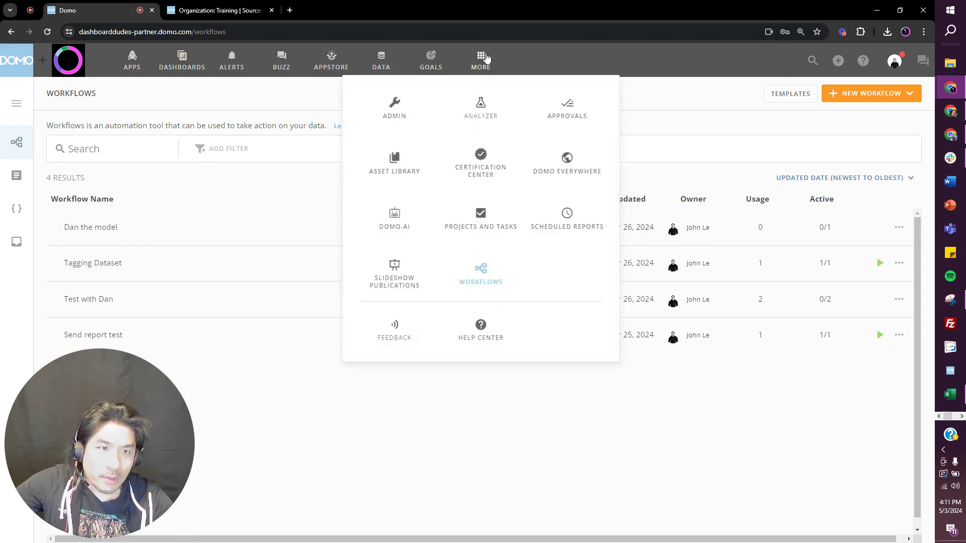
left_click(475, 275)
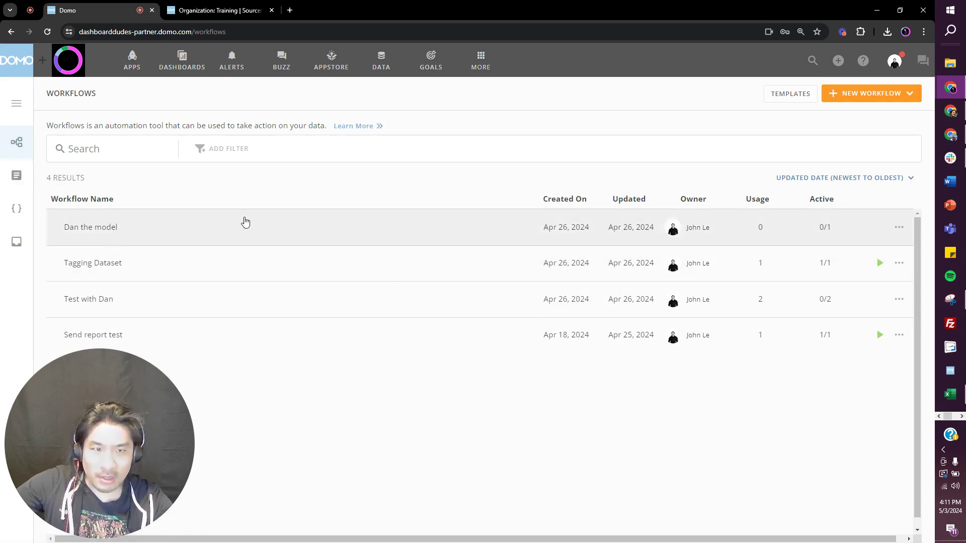
left_click(867, 96)
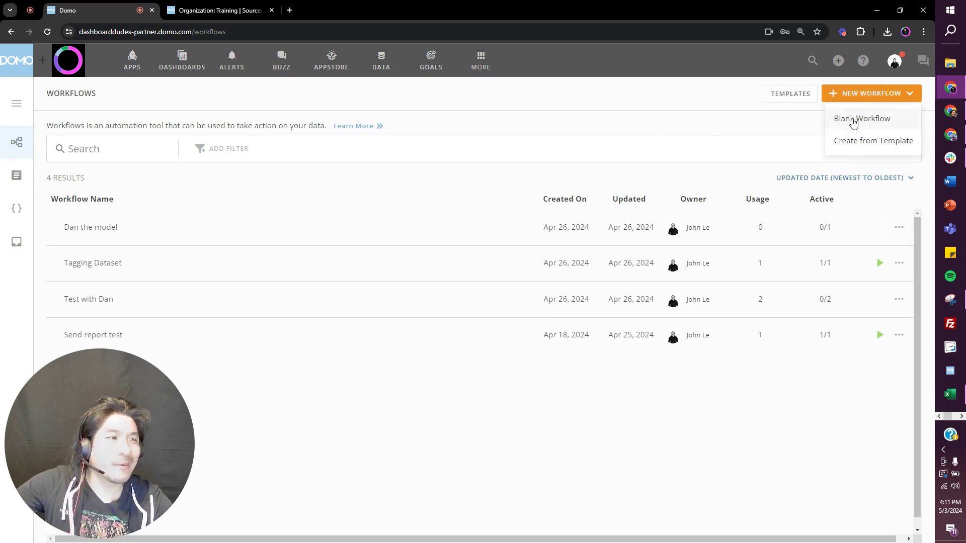
left_click(854, 123)
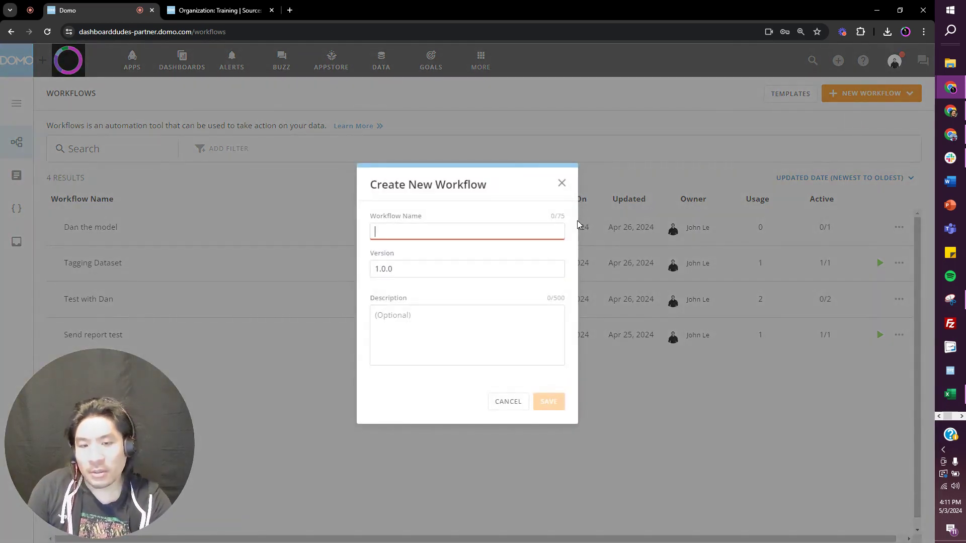
type("Sample")
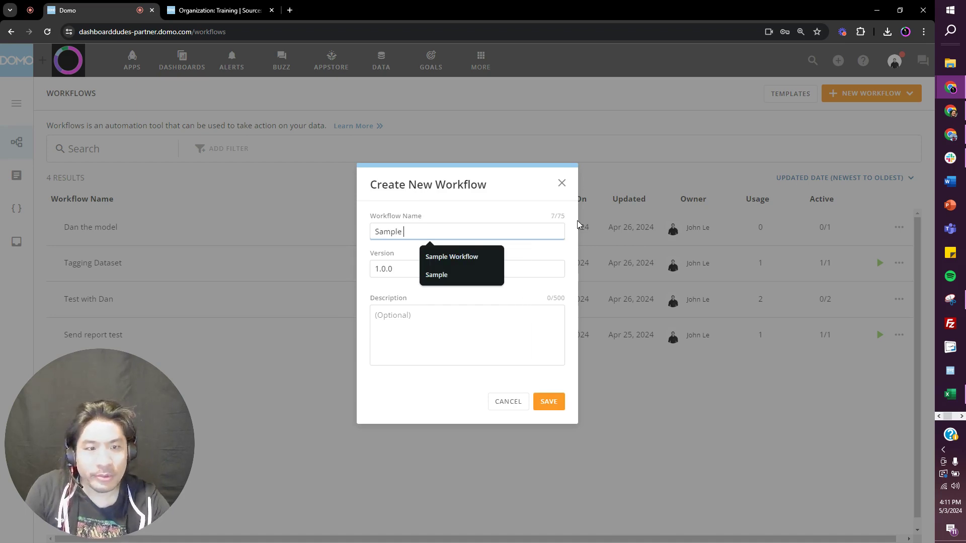
left_click(479, 254)
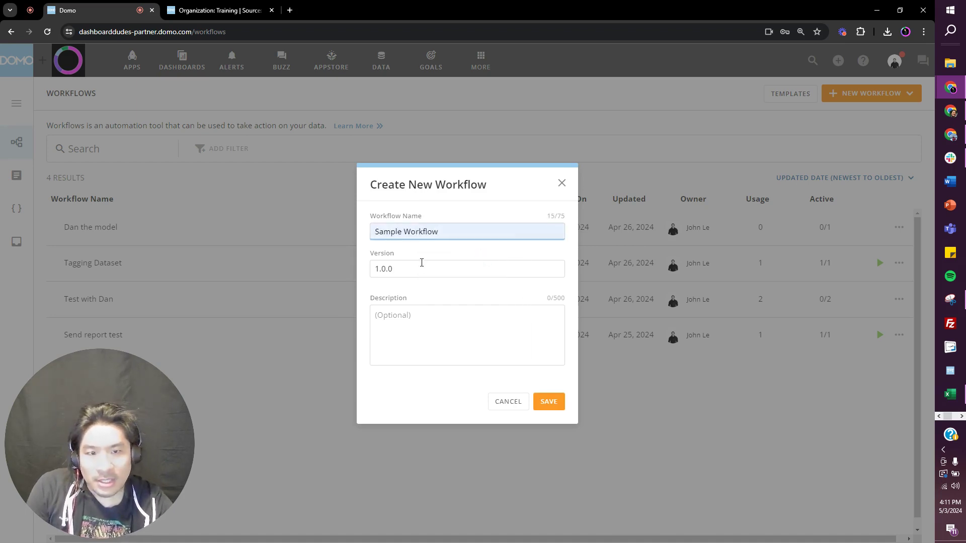
- Save the new workflow, give it a Message Start trigger, and add a service task after it
left_click(560, 408)
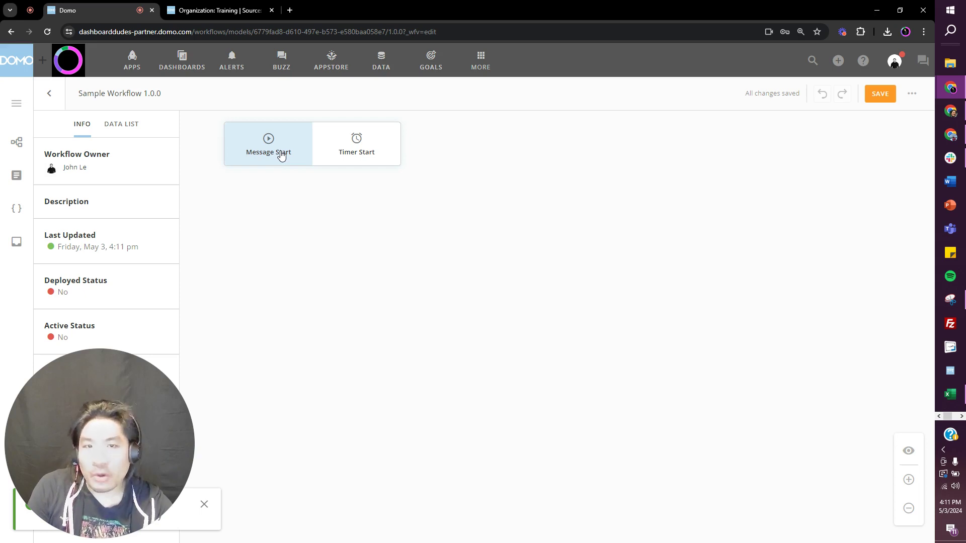
left_click(282, 157)
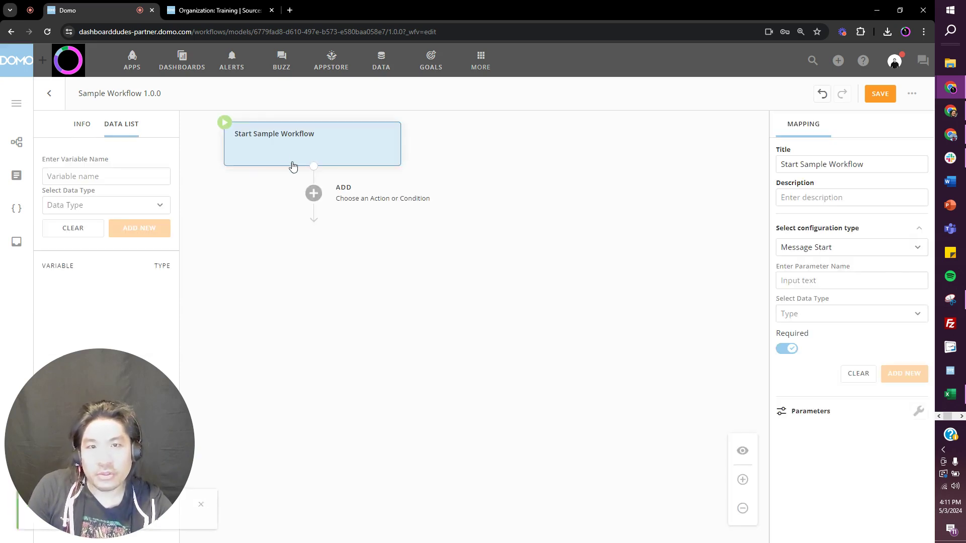
left_click(315, 197)
left_click(345, 194)
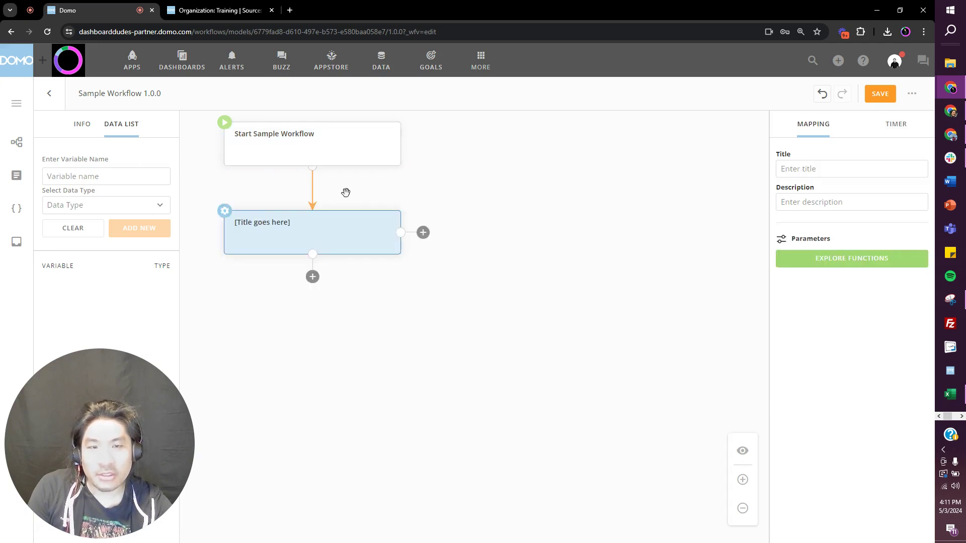
- Add an End event after the service task and title it 'End'
left_click(313, 277)
left_click(459, 280)
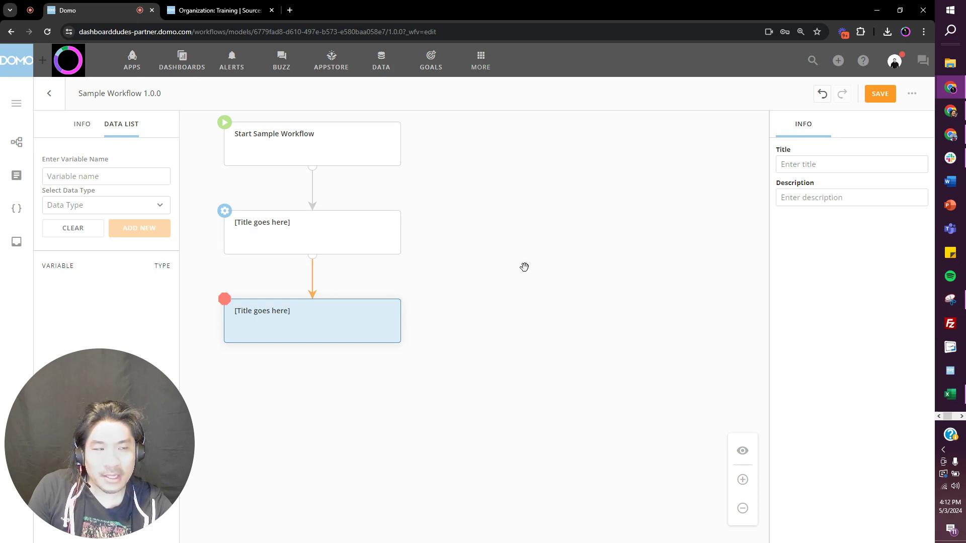
left_click(793, 163)
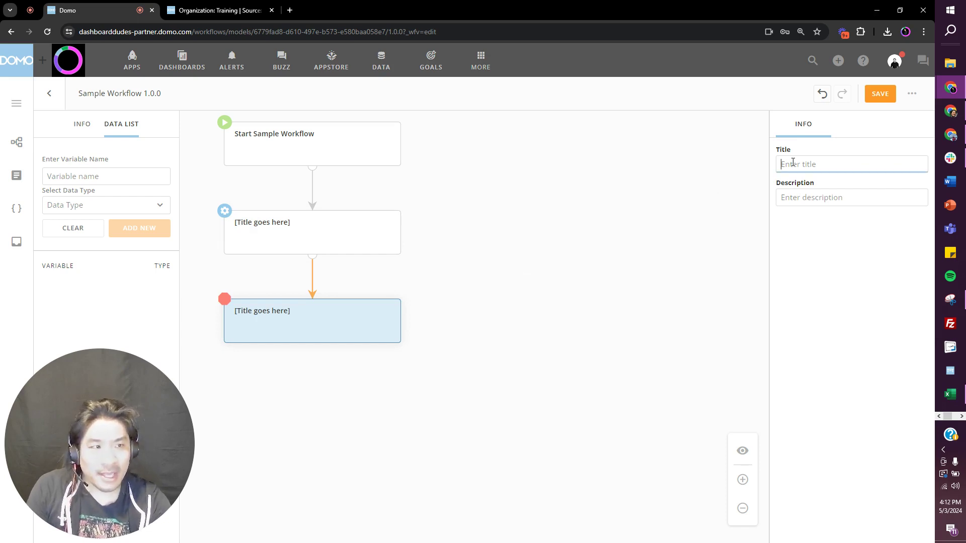
type("End")
left_click(578, 231)
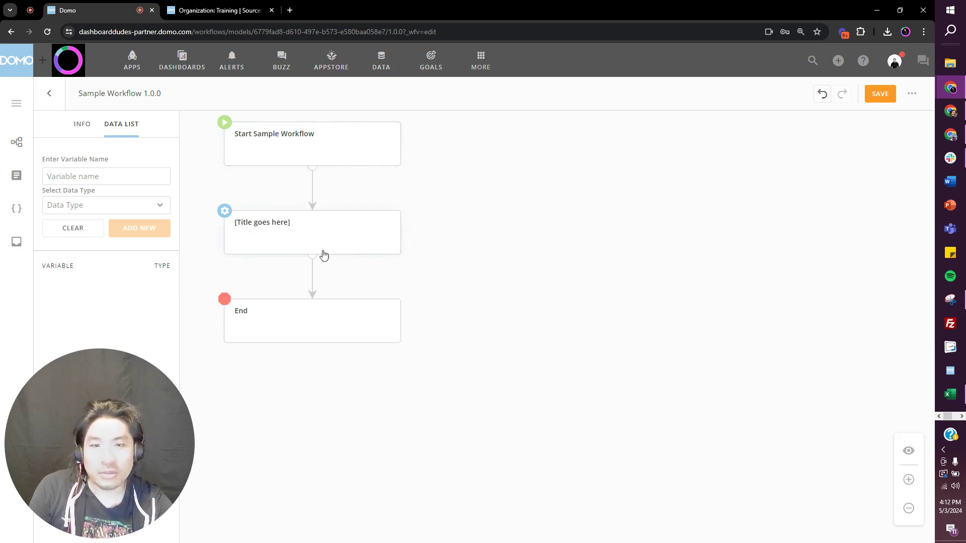
left_click(312, 159)
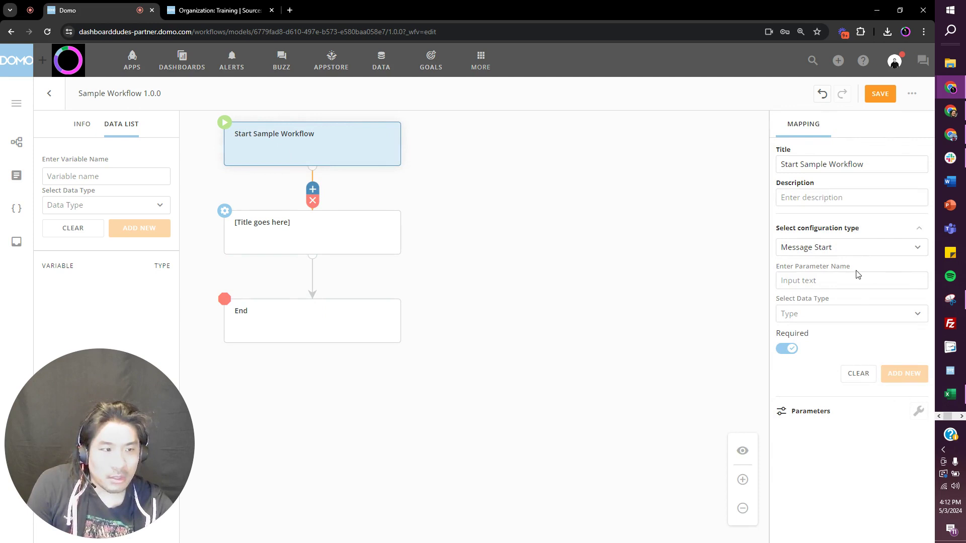
left_click(320, 237)
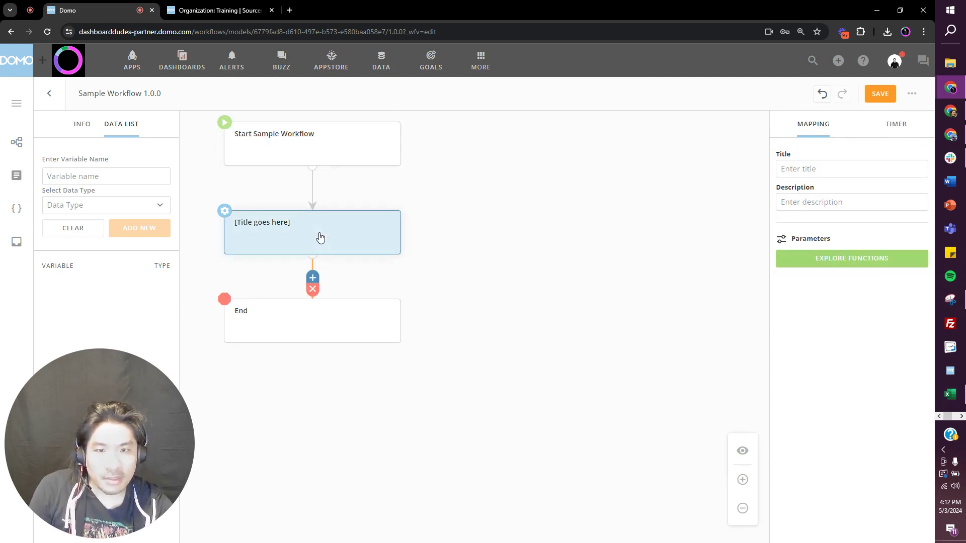
left_click(318, 162)
mouse_move(313, 191)
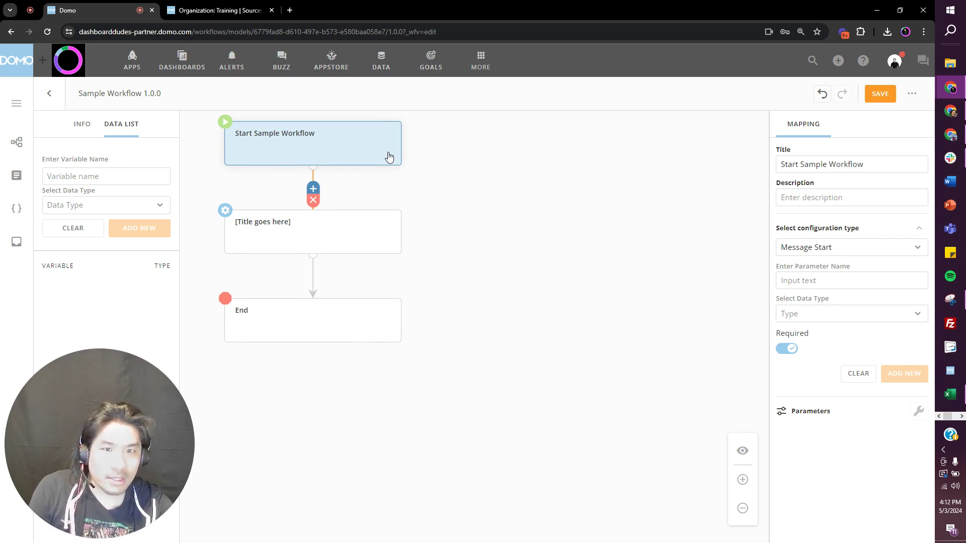
left_click(813, 248)
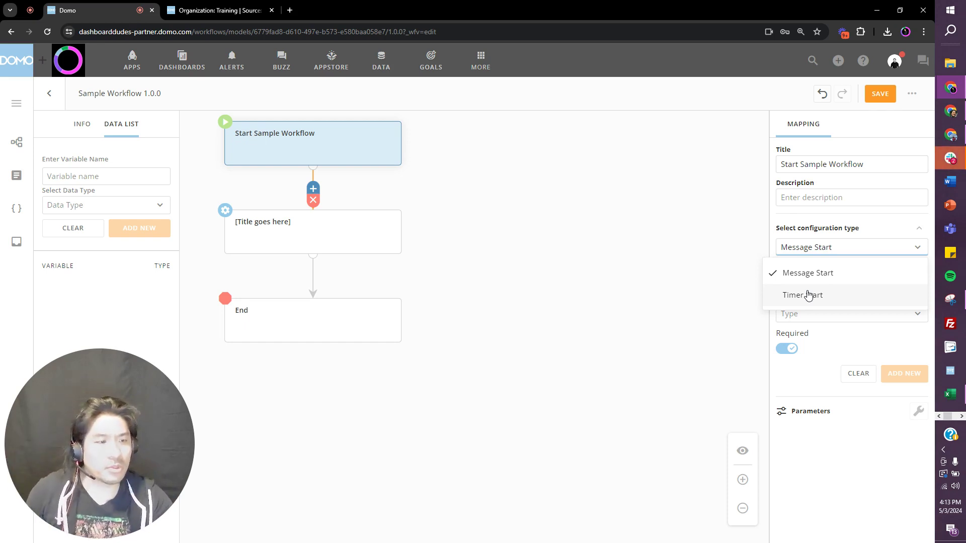
- Rename the untitled middle task to 'Run Dataset'
left_click(347, 245)
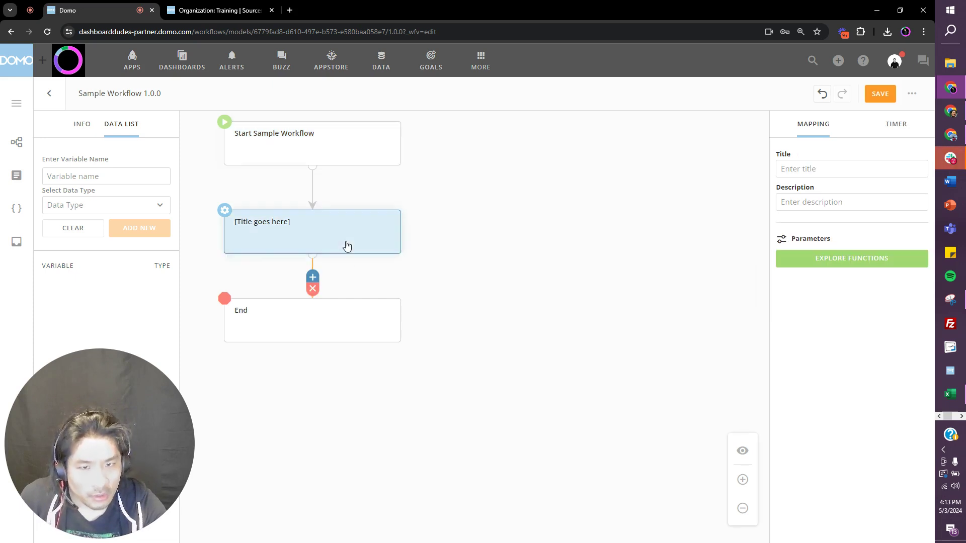
left_click(818, 169)
type("Update")
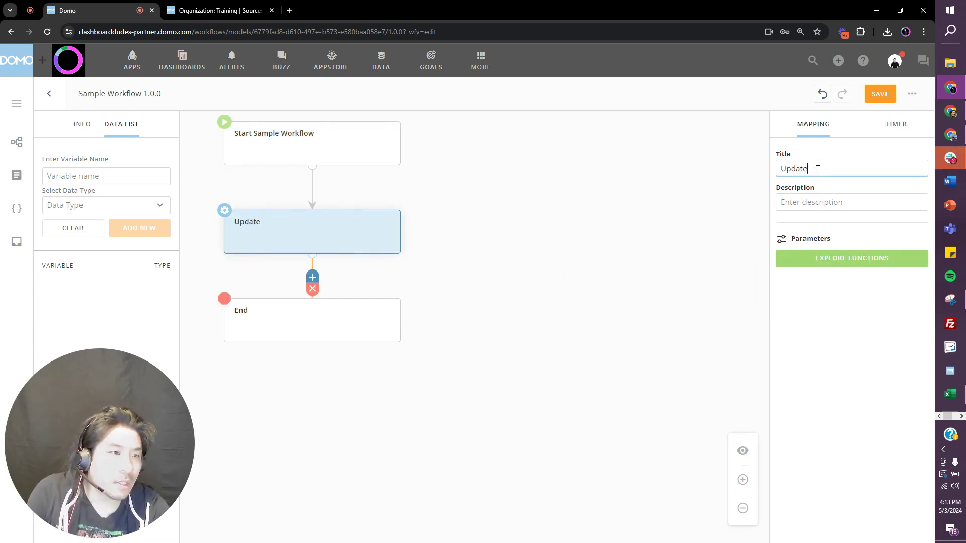
key("BackSpace")
key("BackSpace")
key("BackSpace")
key("BackSpace")
key("BackSpace")
key("BackSpace")
type("Ru")
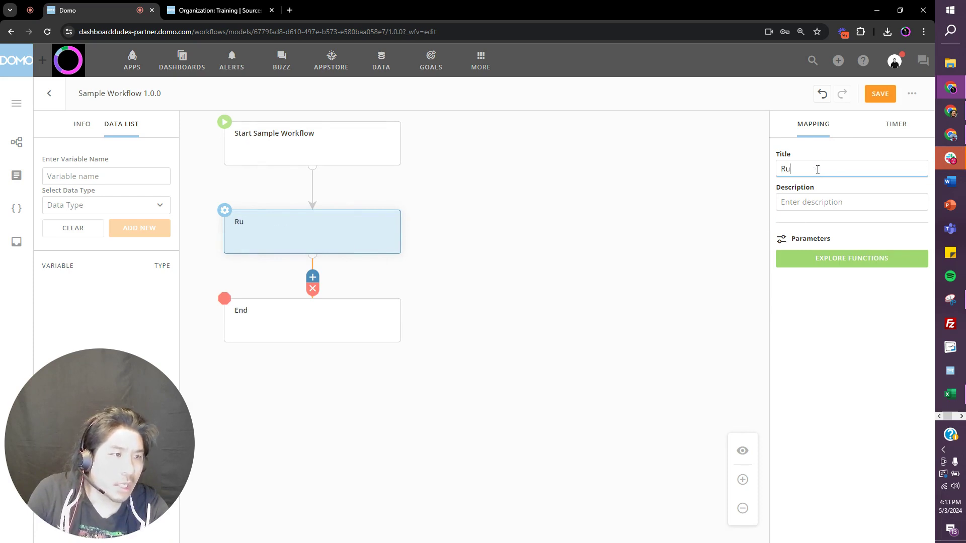
type("n Dataset")
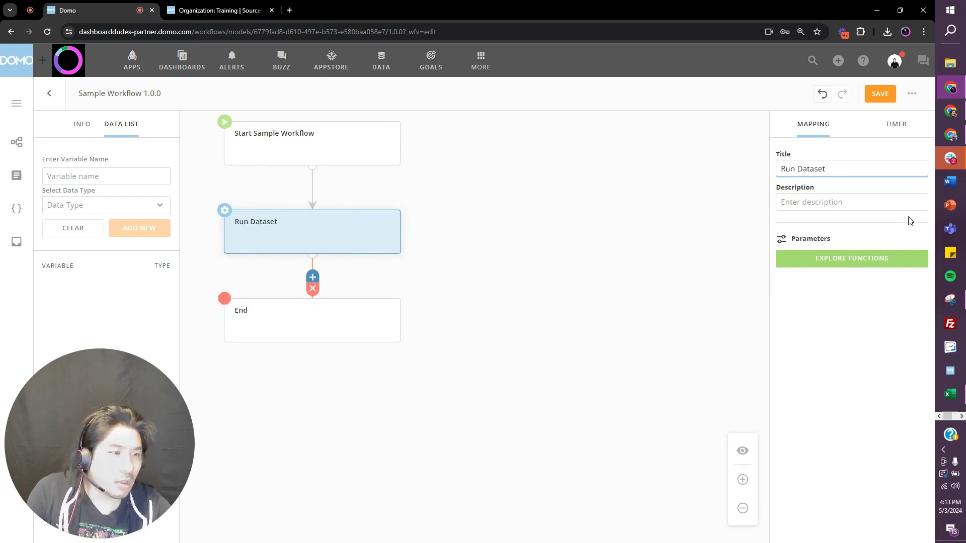
- Browse the function packages catalogue to find the Domo DataSets package
left_click(851, 264)
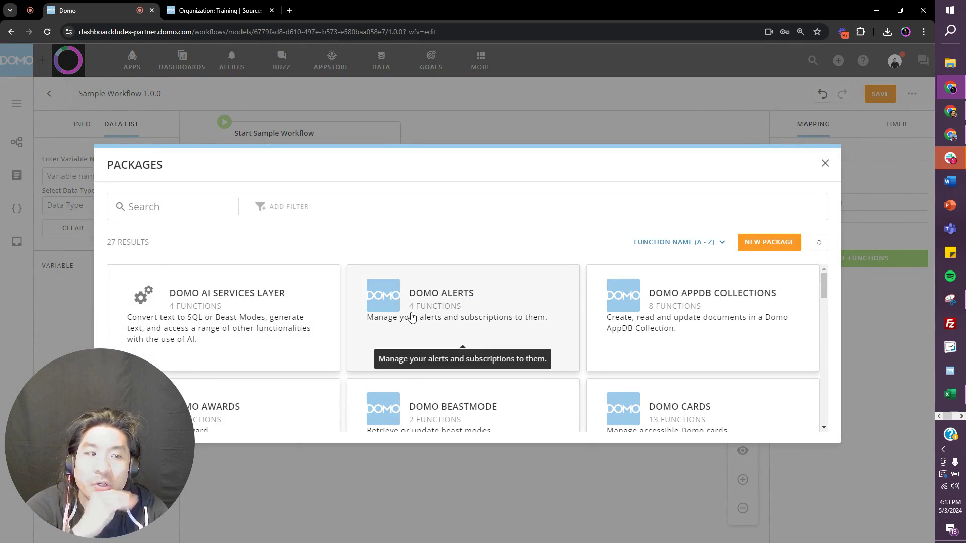
scroll(698, 311, "down", 1)
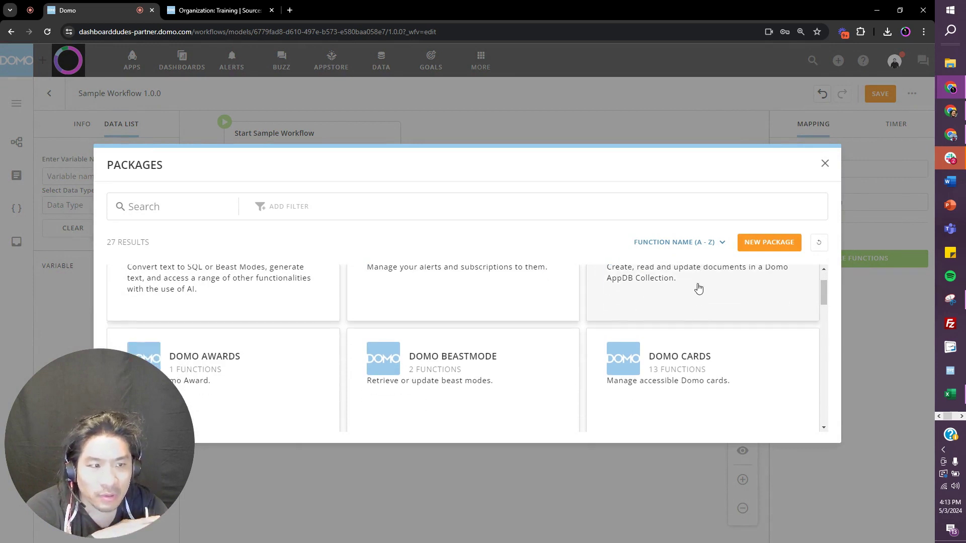
scroll(698, 288, "up", 1)
scroll(421, 302, "down", 3)
left_click_drag(114, 447, 827, 447)
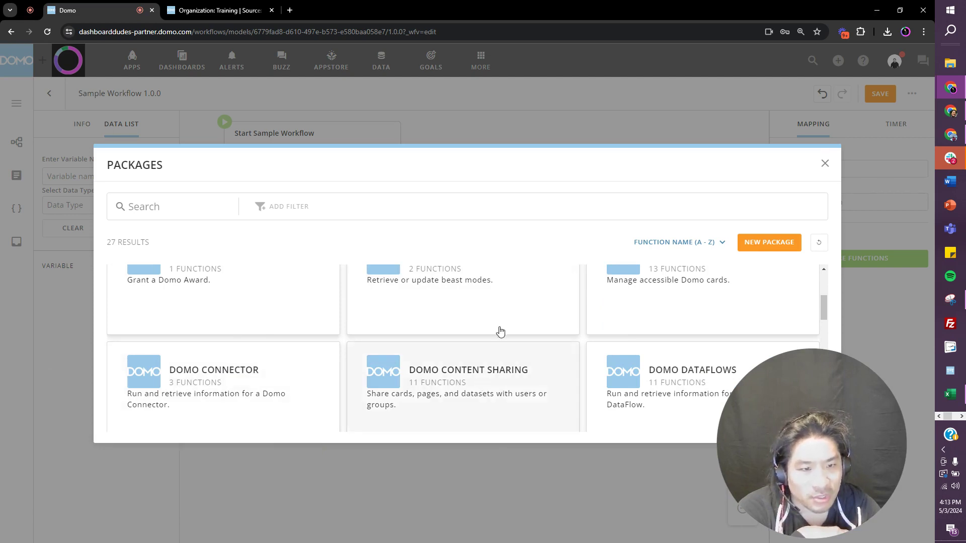
scroll(553, 329, "up", 1)
scroll(641, 341, "down", 2)
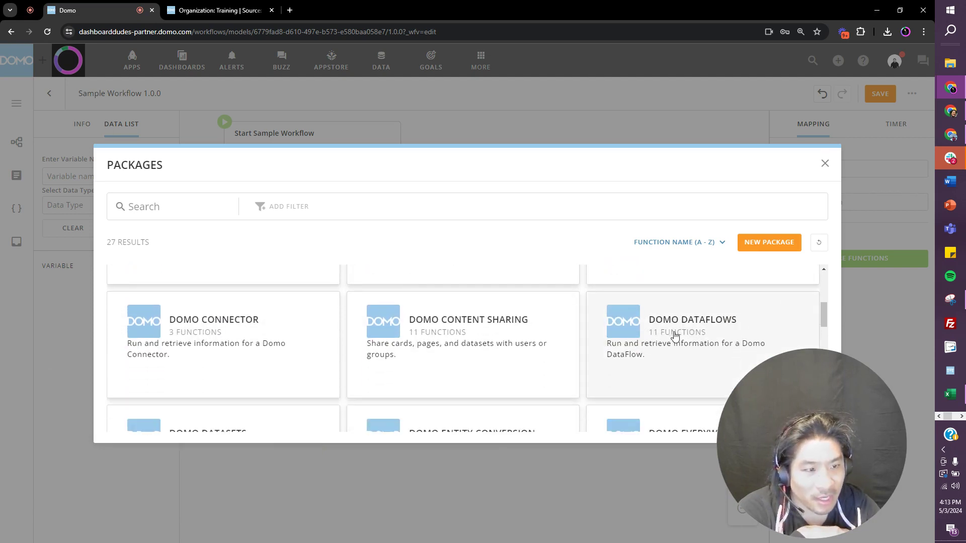
scroll(657, 335, "down", 2)
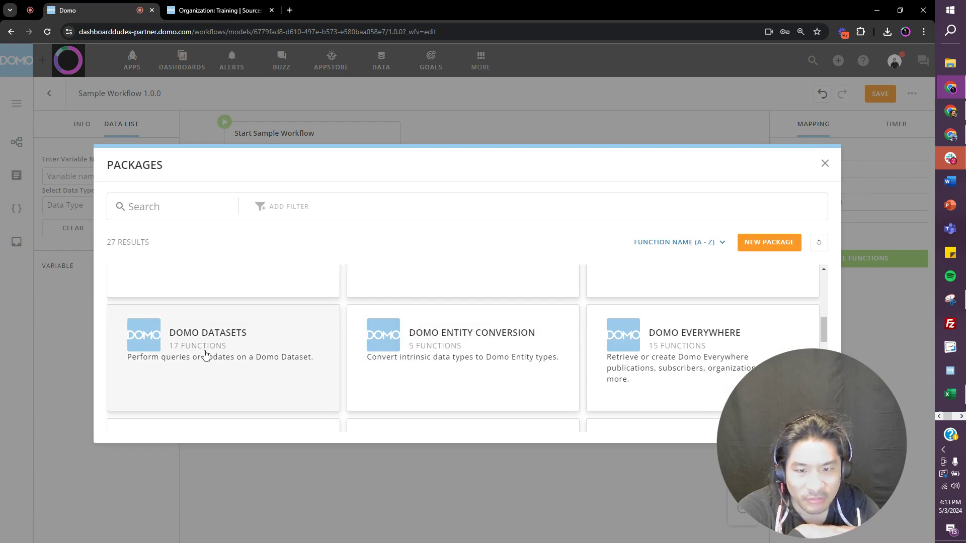
scroll(509, 356, "down", 2)
scroll(515, 358, "down", 3)
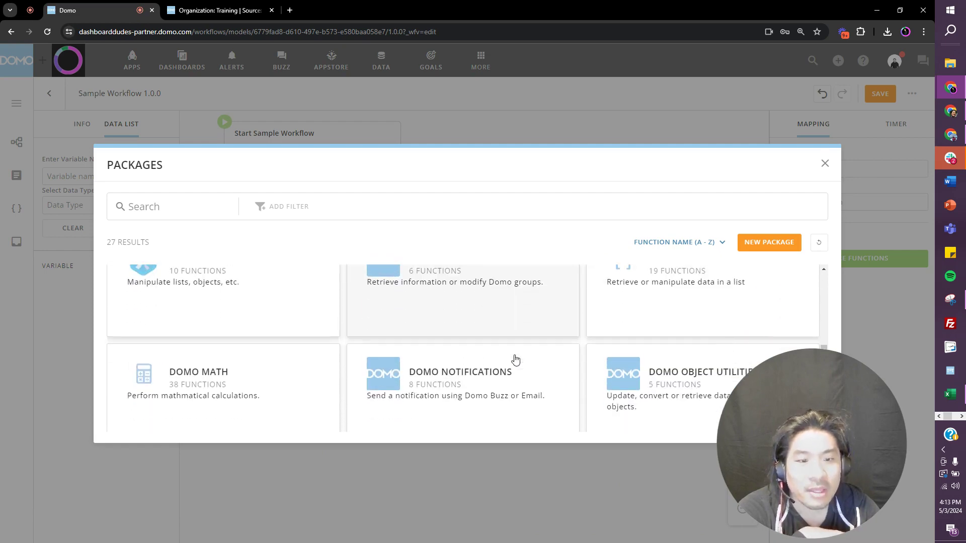
scroll(312, 374, "up", 6)
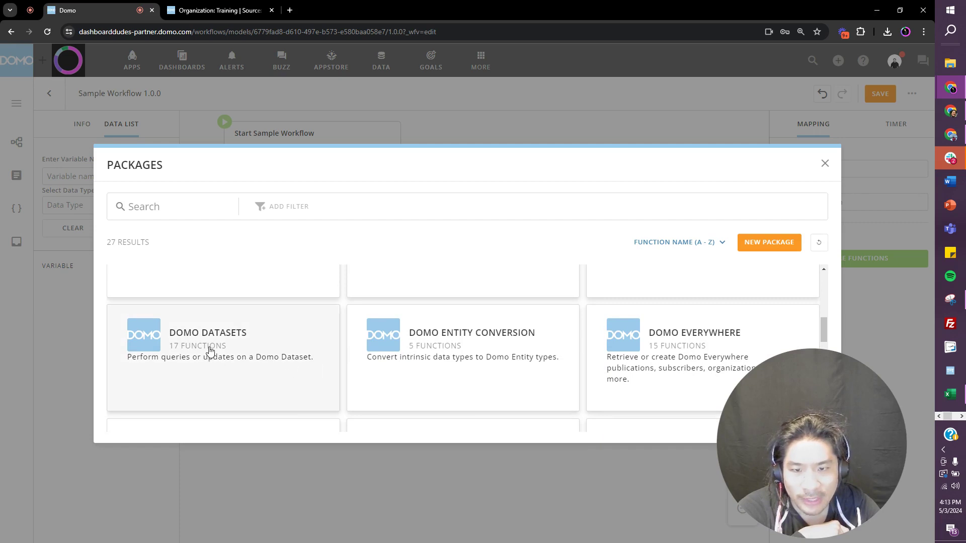
- Open the DOMO DataSets package (2.0.6) and scroll its 17 functions down to Run Dataset
left_click(210, 348)
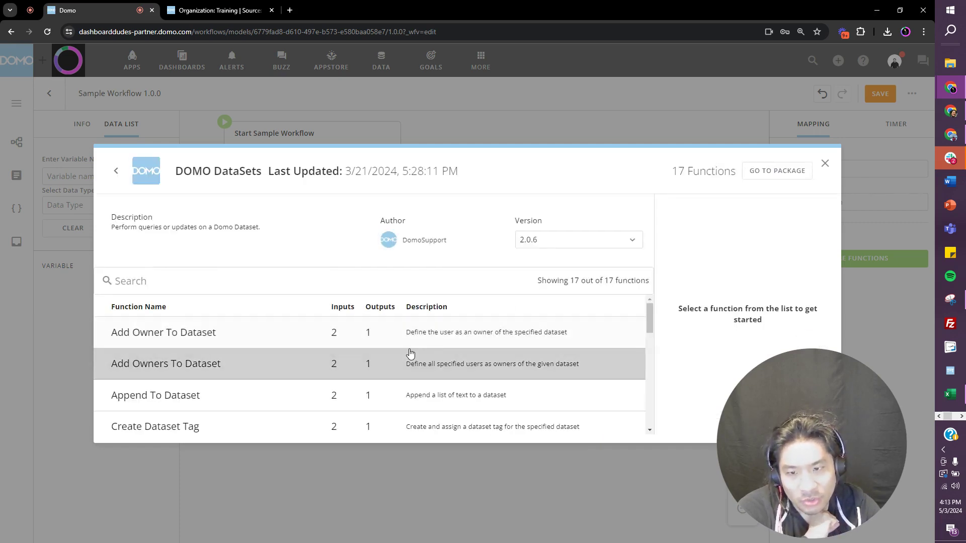
scroll(411, 356, "down", 6)
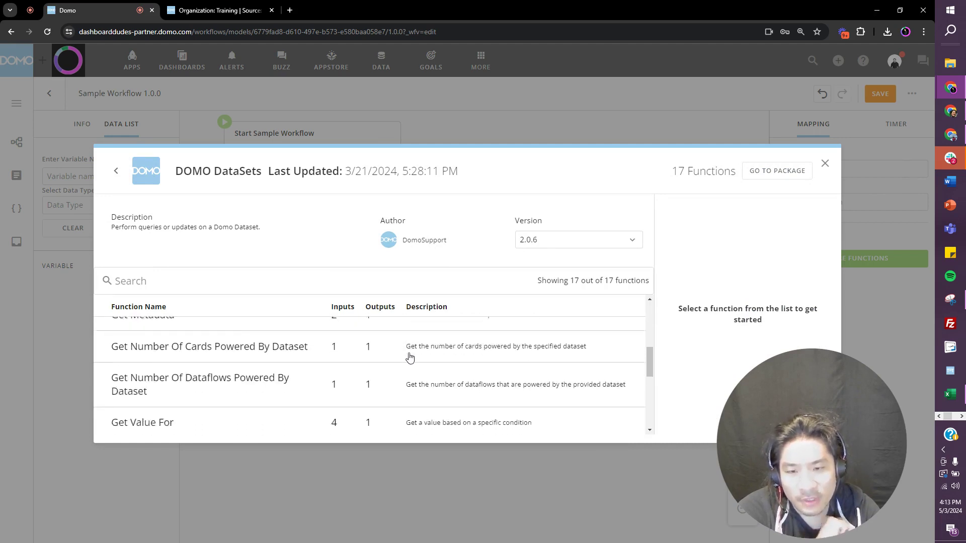
scroll(409, 358, "down", 3)
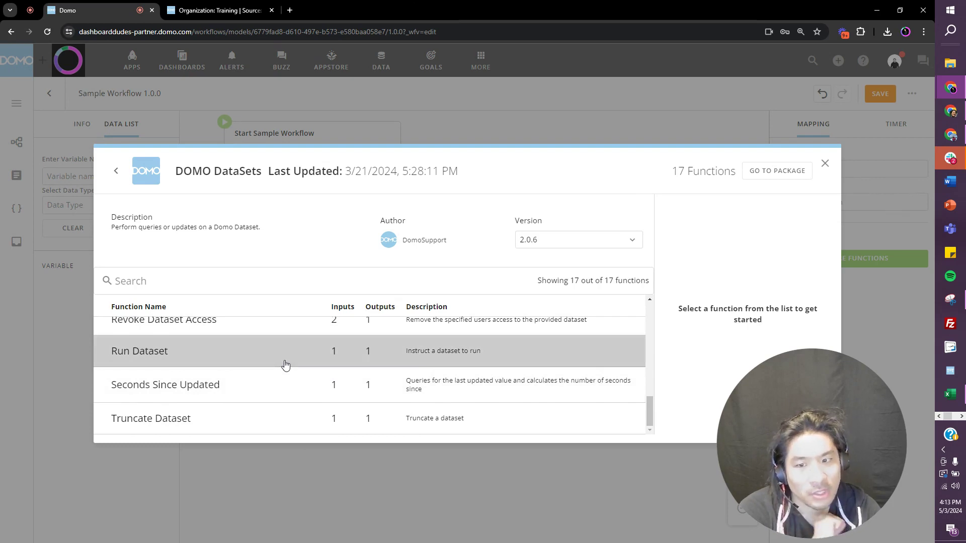
scroll(284, 365, "up", 10)
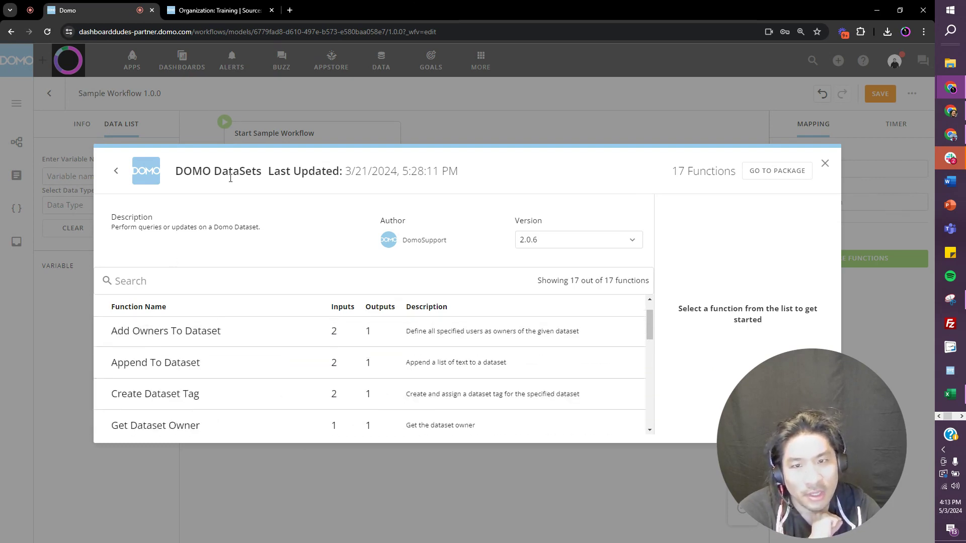
scroll(198, 403, "down", 6)
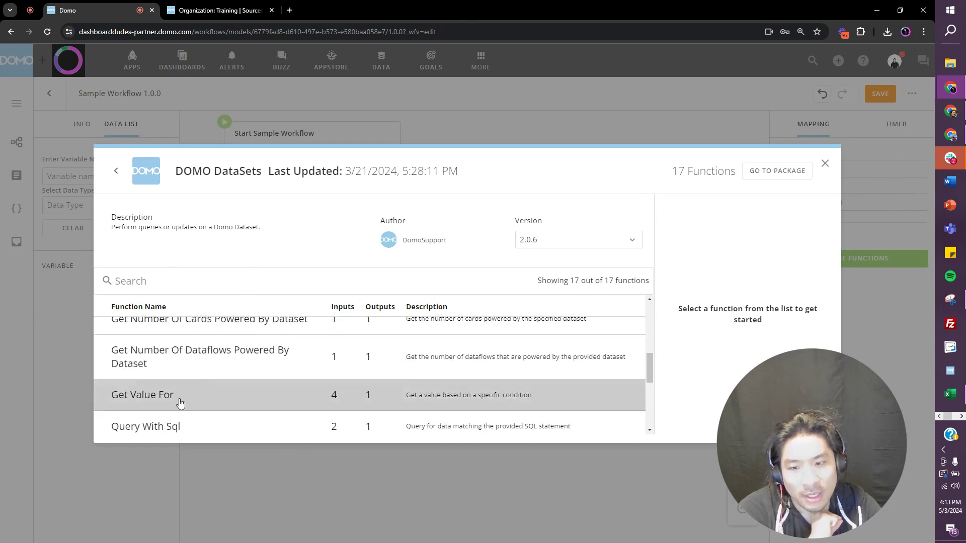
scroll(181, 403, "down", 2)
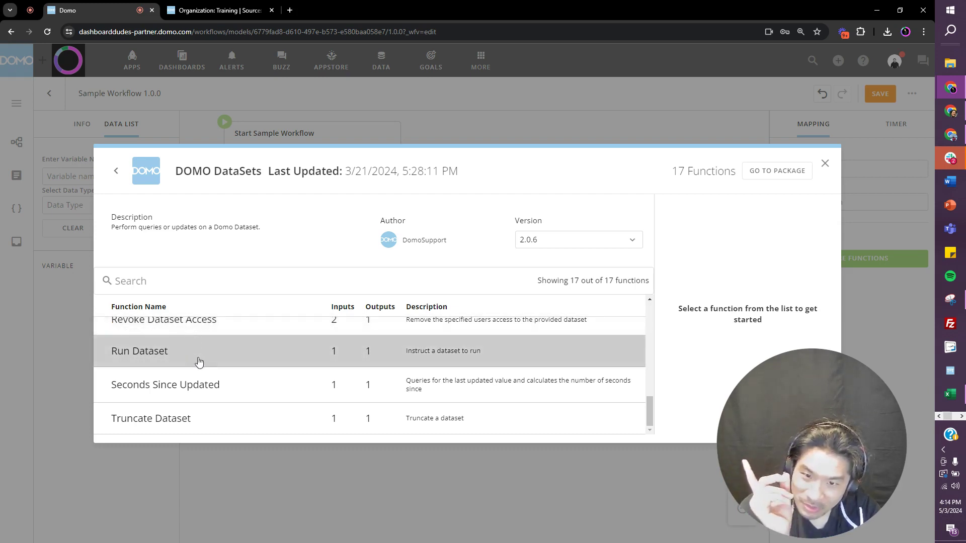
- Assign the DOMO DataSets runDataset function to the Run Dataset step
left_click(161, 363)
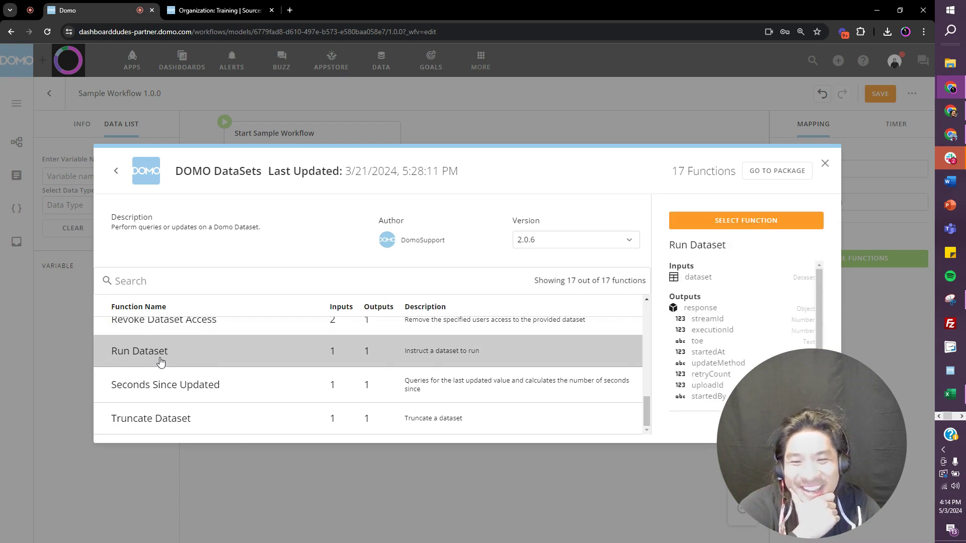
left_click_drag(758, 379, 77, 425)
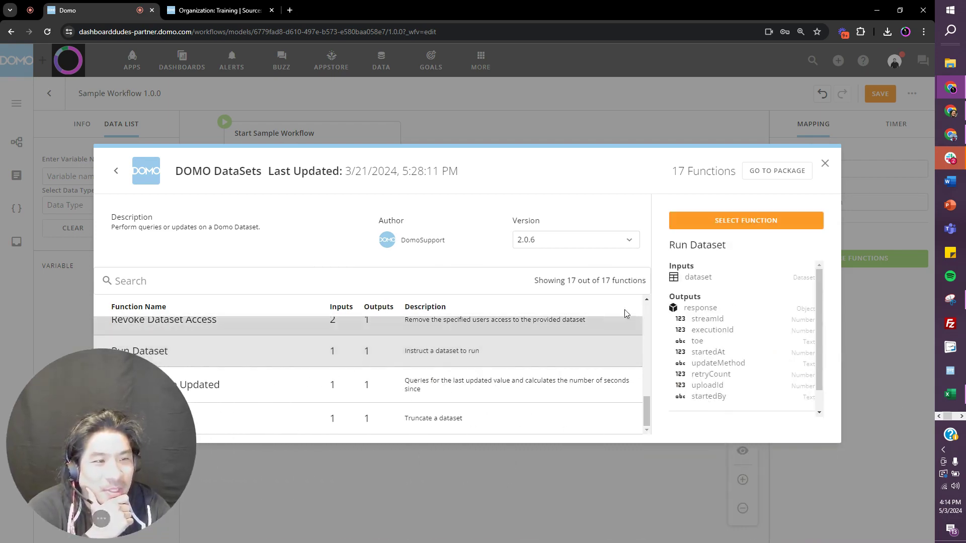
left_click(728, 230)
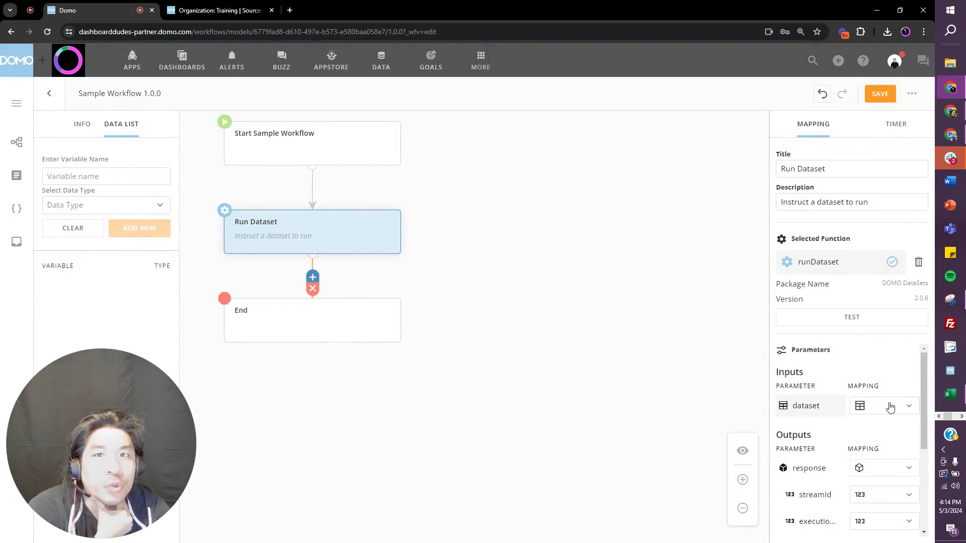
- Copy the full title of the Test Dummy Data dataset from its page
left_click(245, 8)
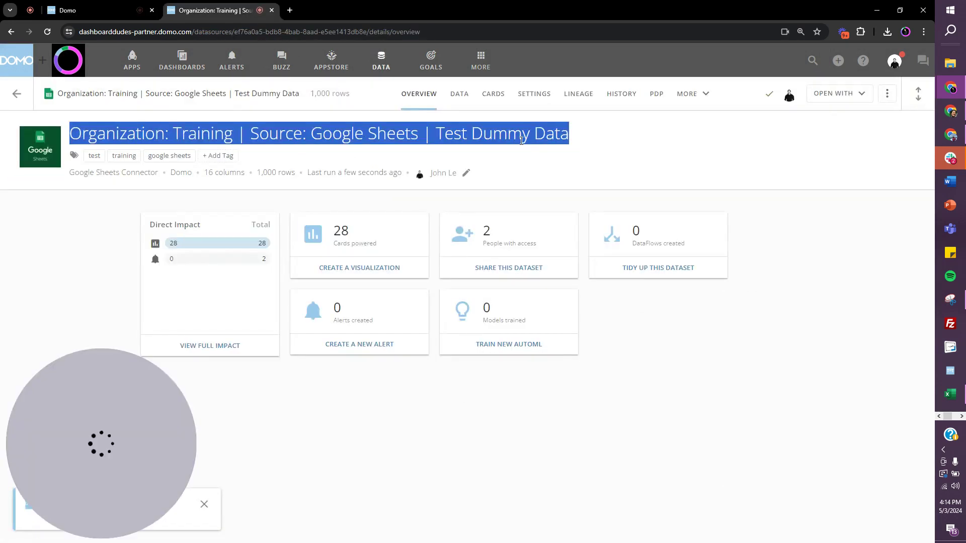
triple_click(489, 133)
key("ctrl+c")
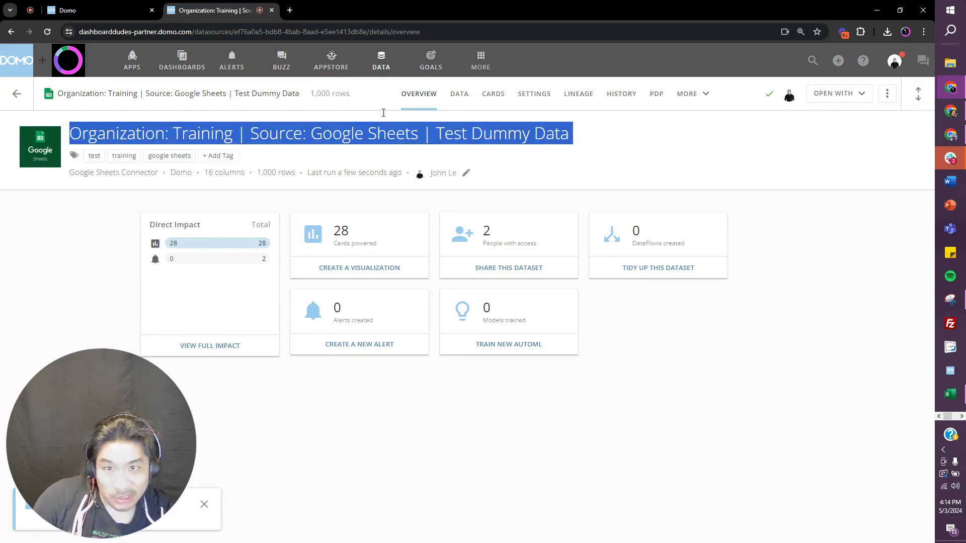
key("ctrl+shift+Tab")
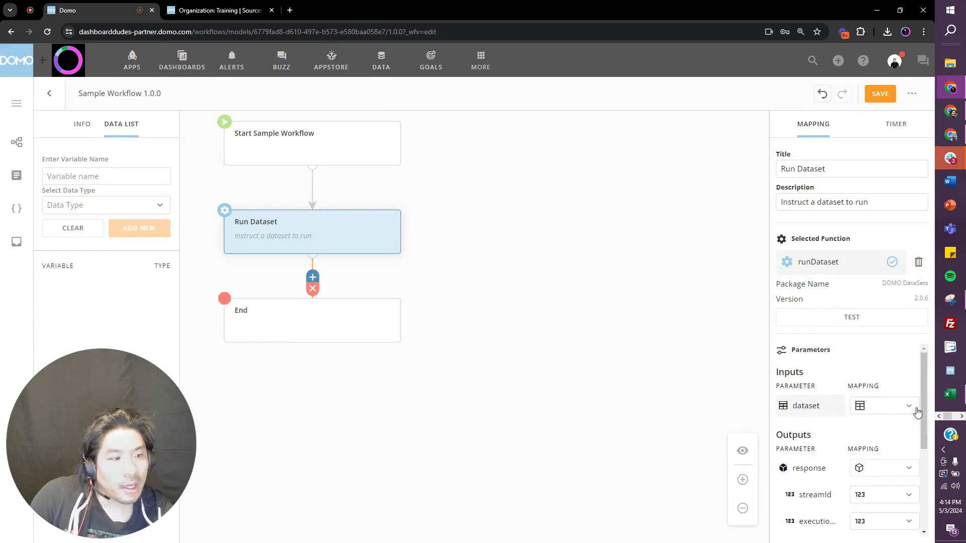
- Map the dataset input to a custom value, searching and picking the Test Dummy Data dataset
left_click(899, 405)
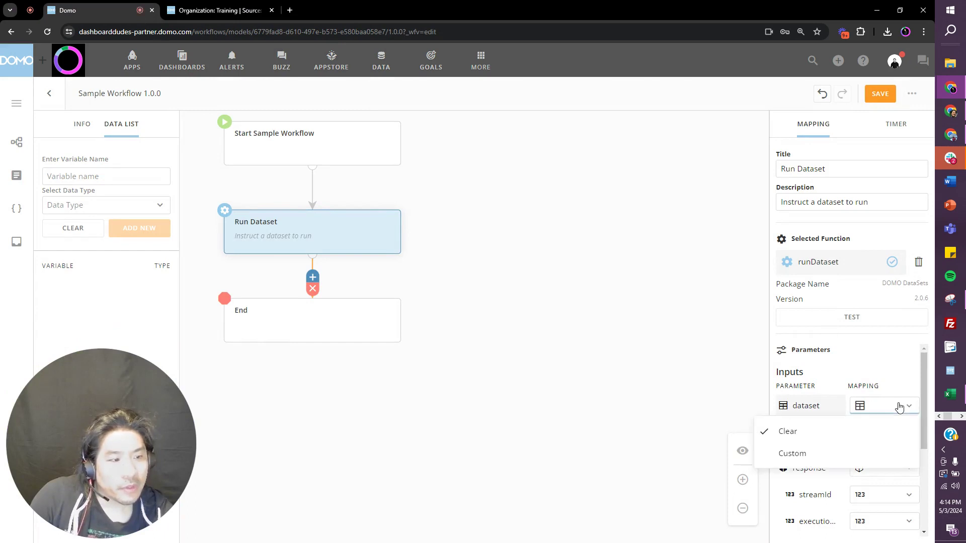
left_click(798, 453)
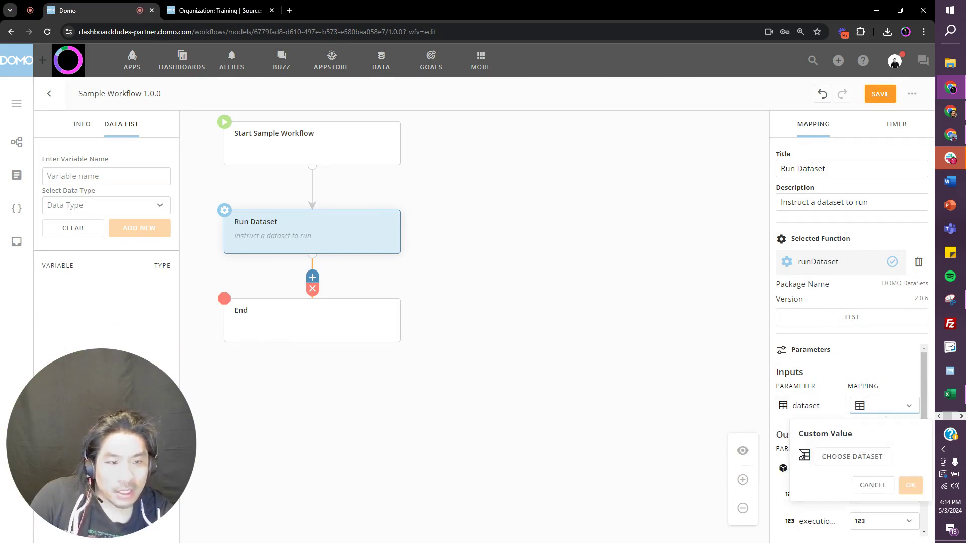
left_click(849, 460)
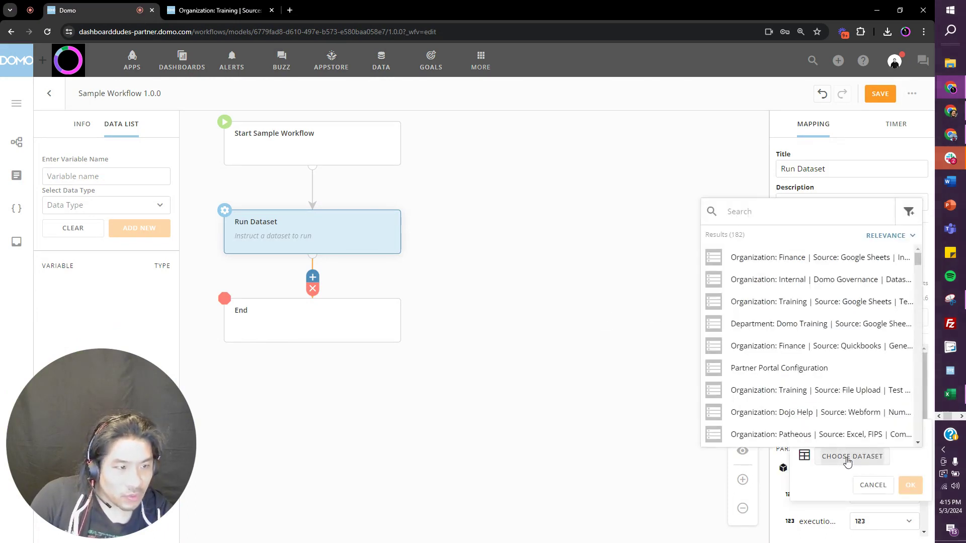
left_click(908, 216)
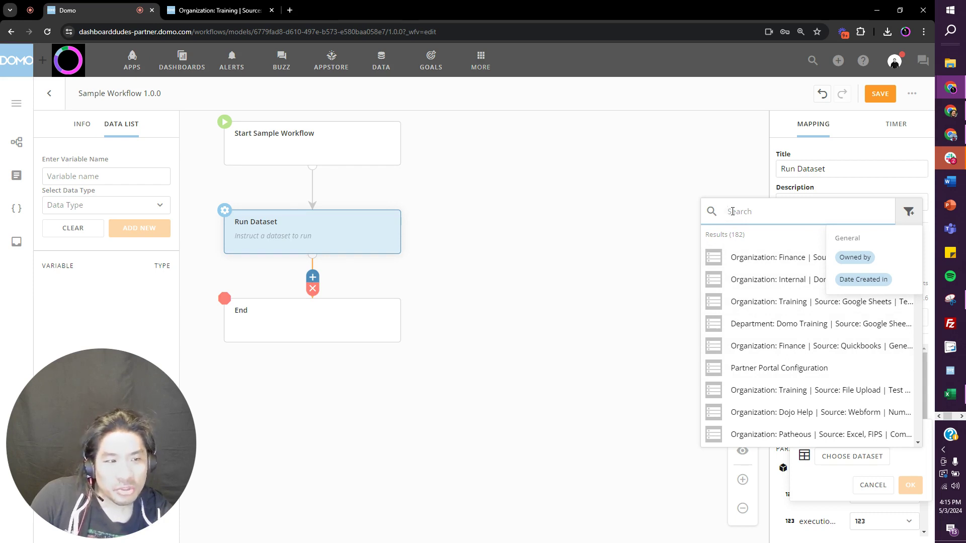
key("ctrl+v")
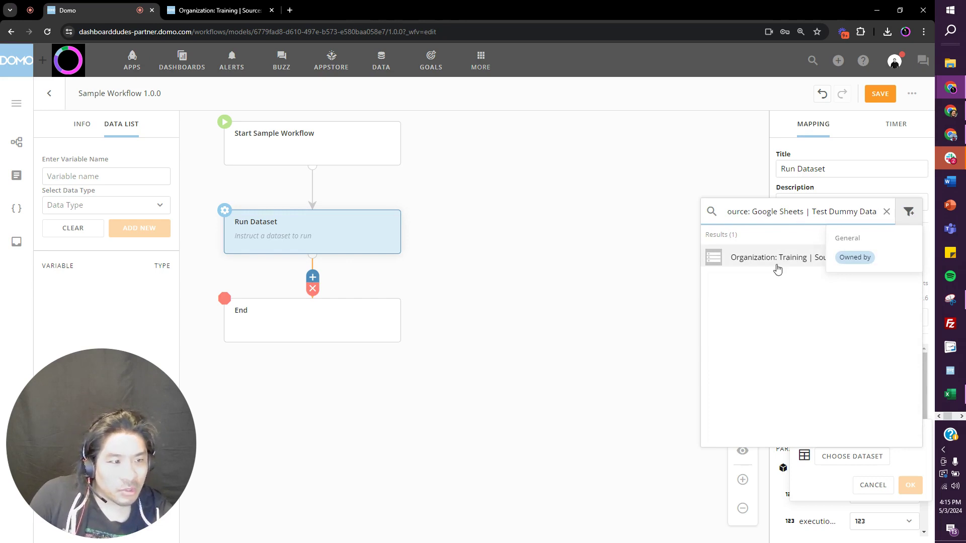
left_click(778, 267)
left_click(827, 438)
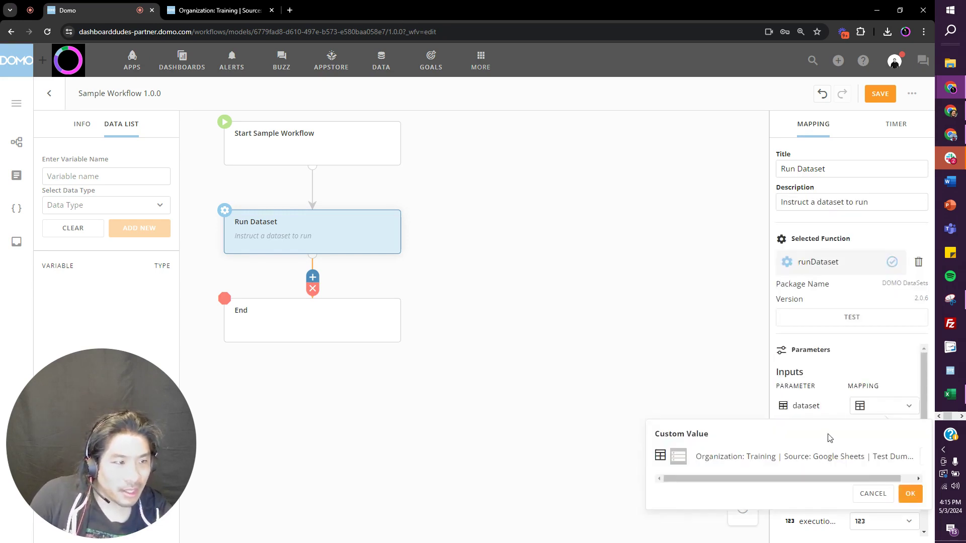
- Confirm the custom dataset, then map the response output to a new response variable
left_click(911, 495)
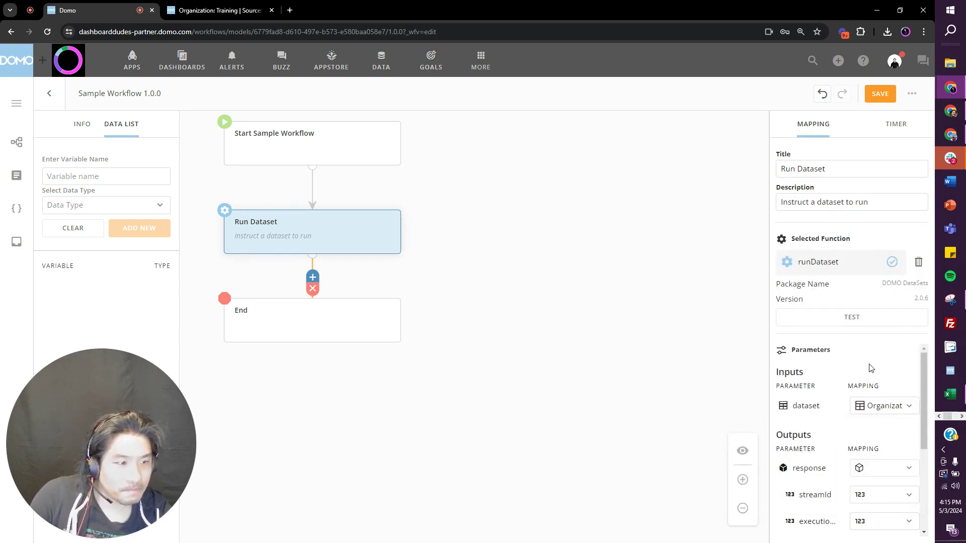
scroll(871, 368, "down", 2)
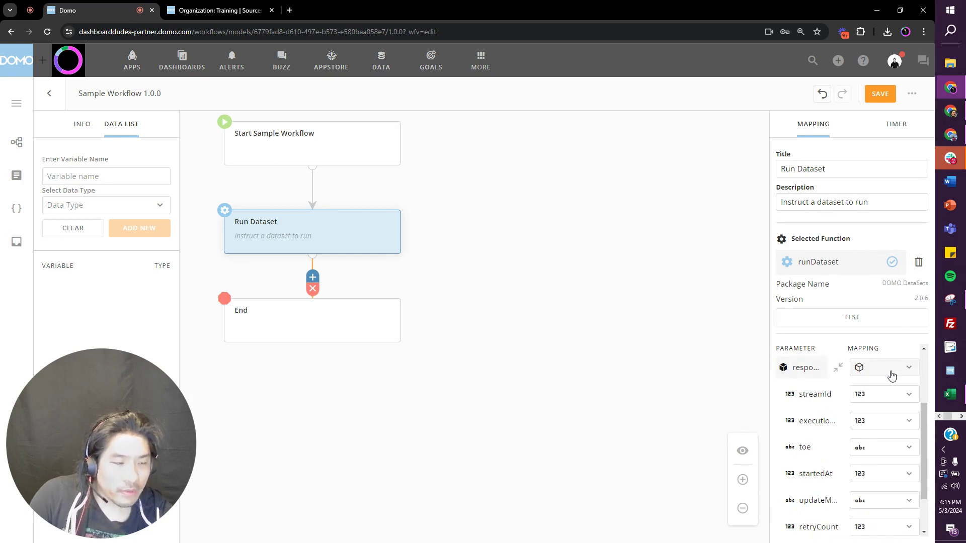
scroll(885, 402, "down", 1)
scroll(885, 443, "up", 3)
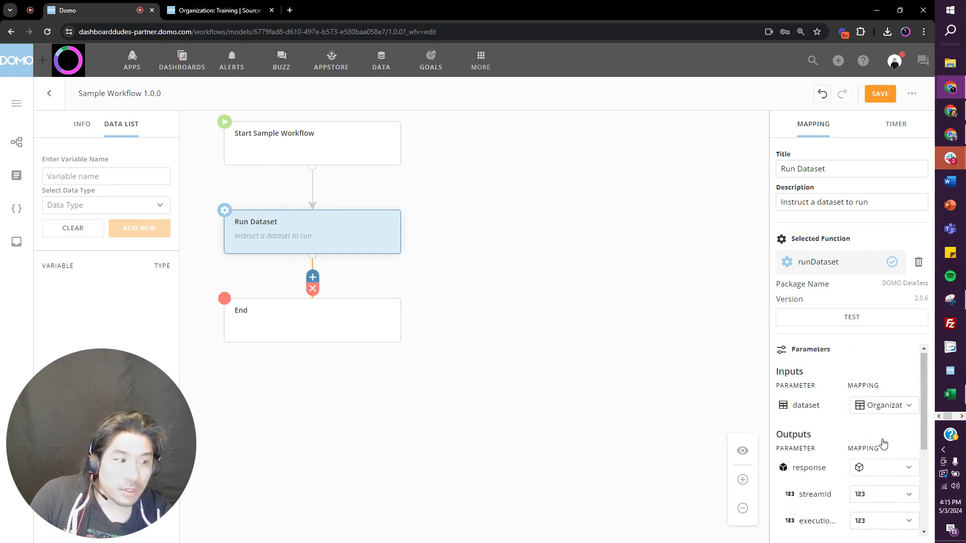
left_click(892, 470)
left_click(890, 515)
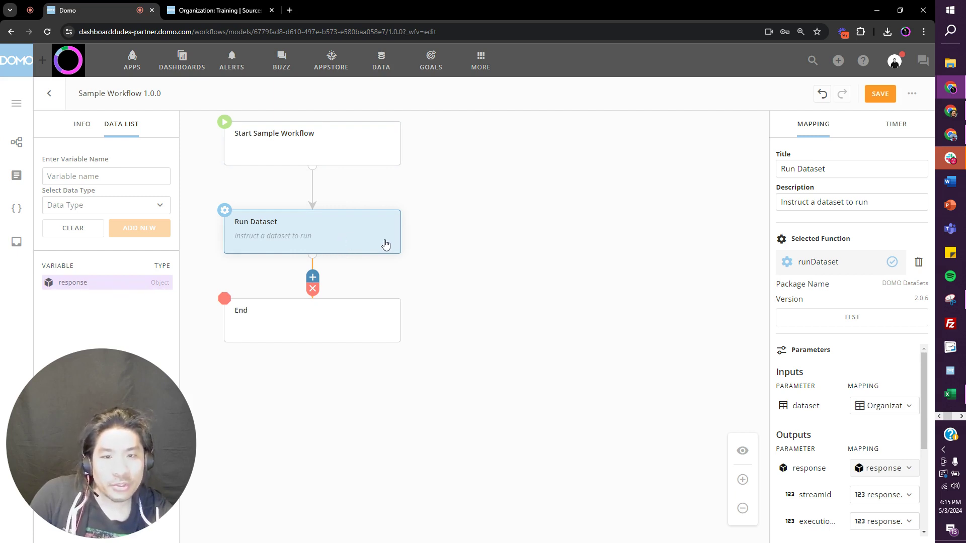
- Save and validate Sample Workflow, then deploy version 1.0.0 despite the informational issue
left_click(880, 94)
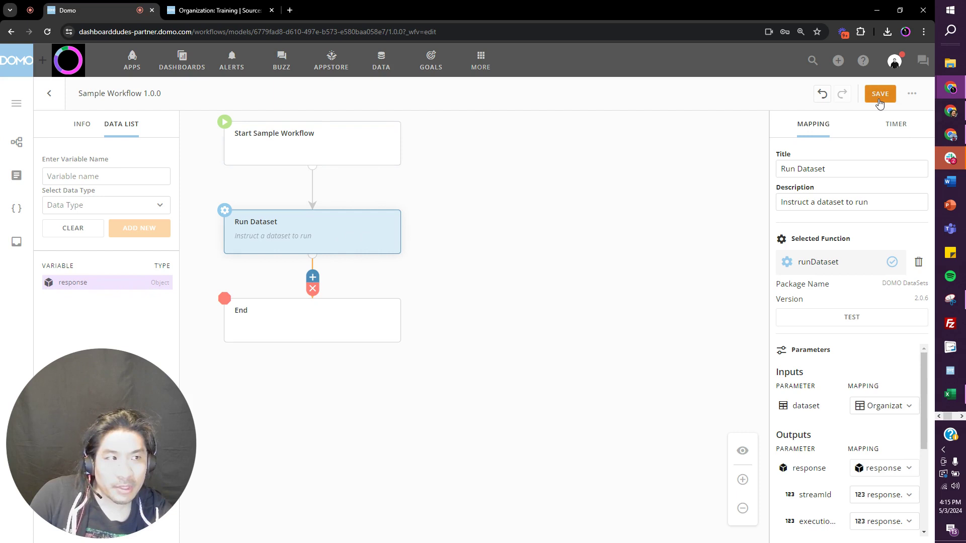
left_click(911, 96)
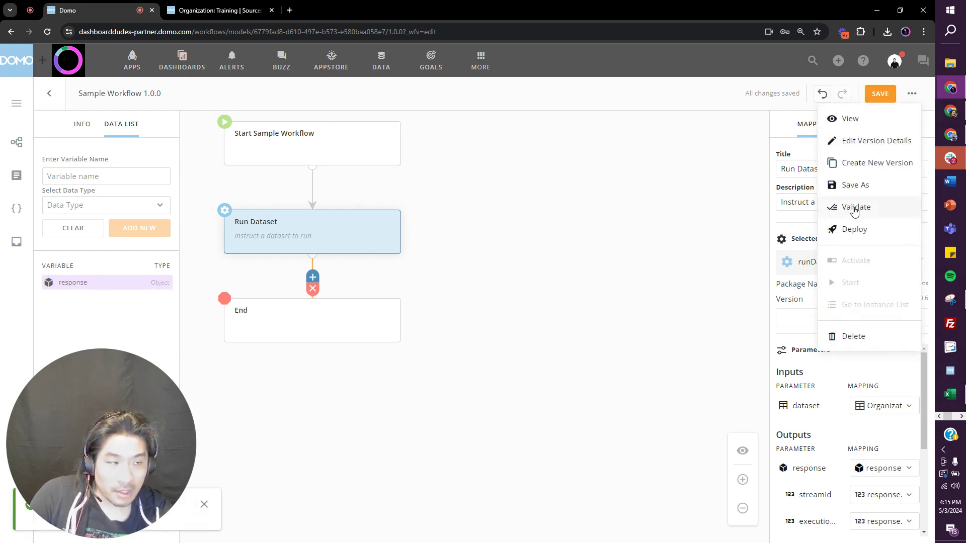
left_click(914, 94)
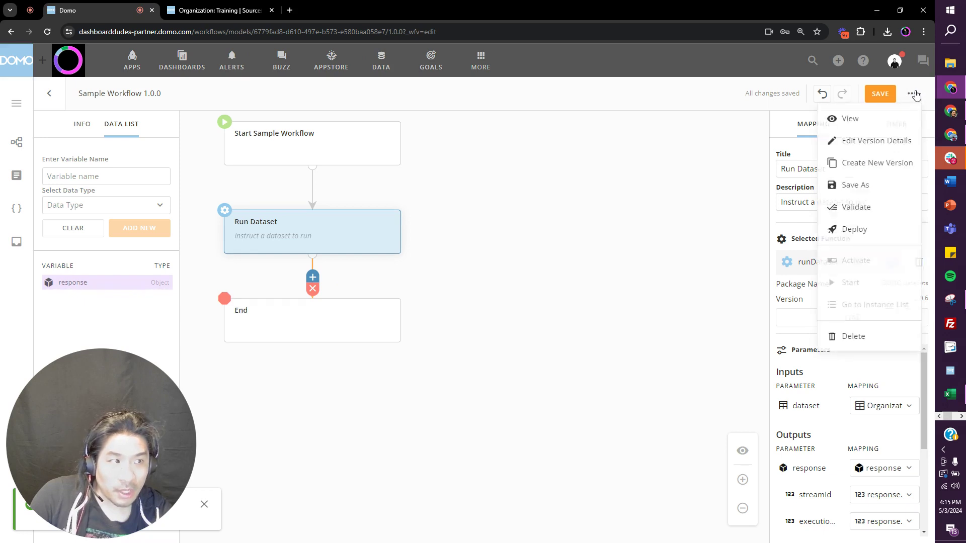
left_click(856, 207)
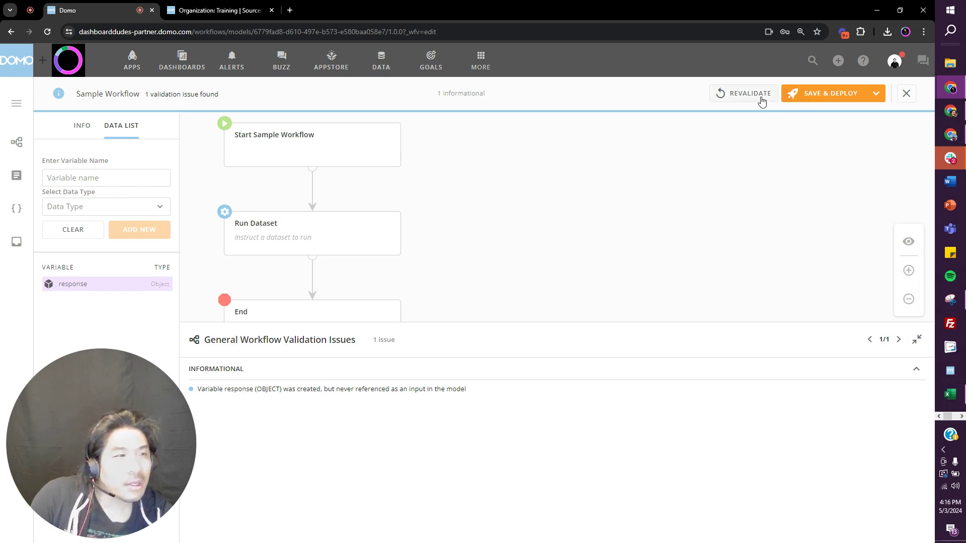
left_click(817, 100)
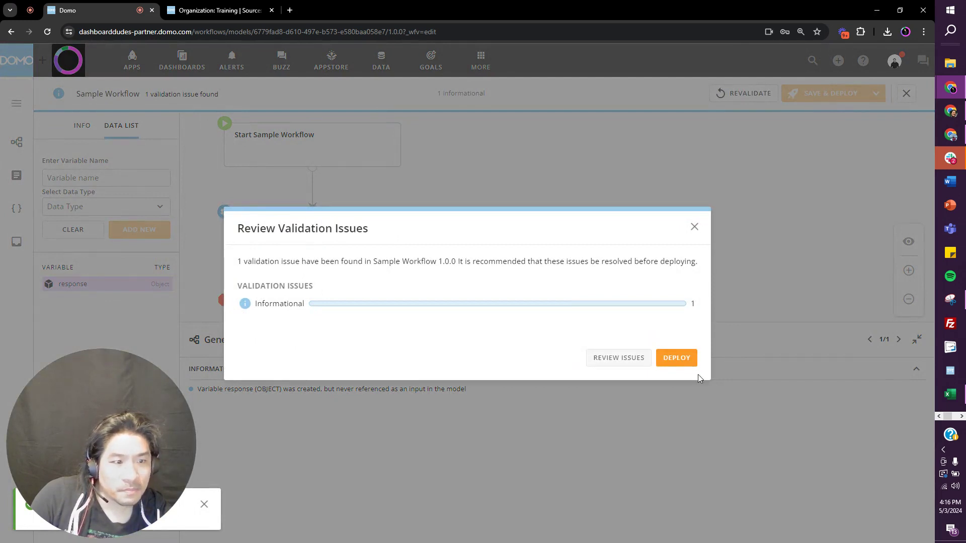
left_click(689, 360)
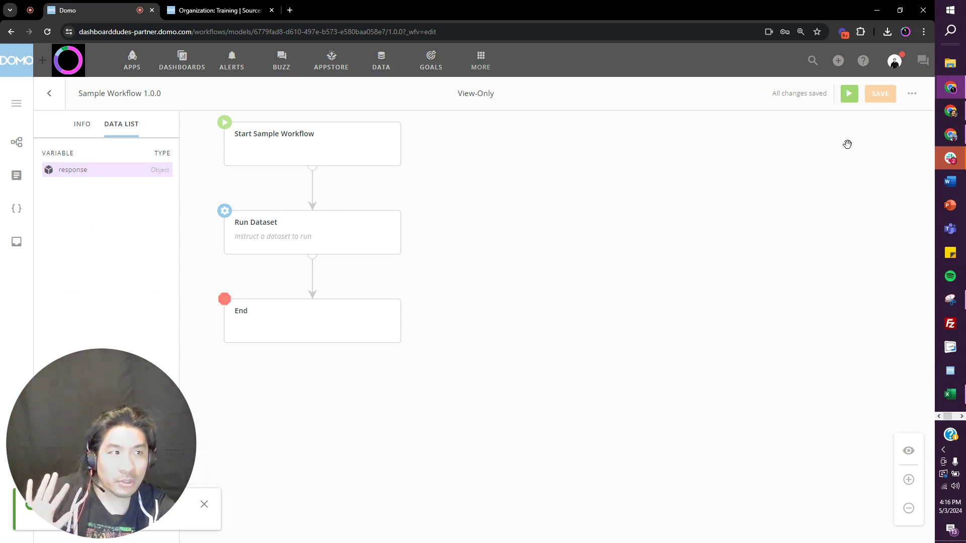
- Start a run of Sample Workflow
left_click(852, 97)
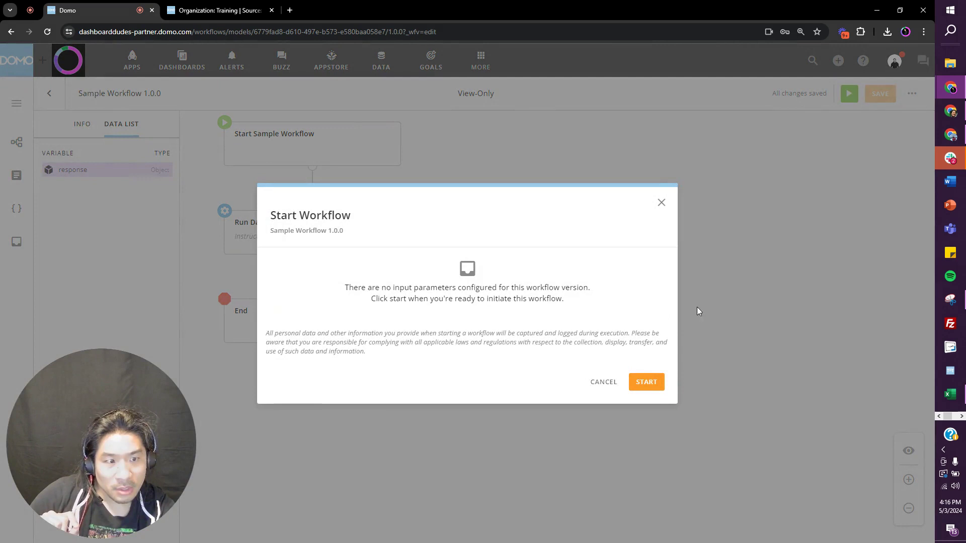
left_click(646, 383)
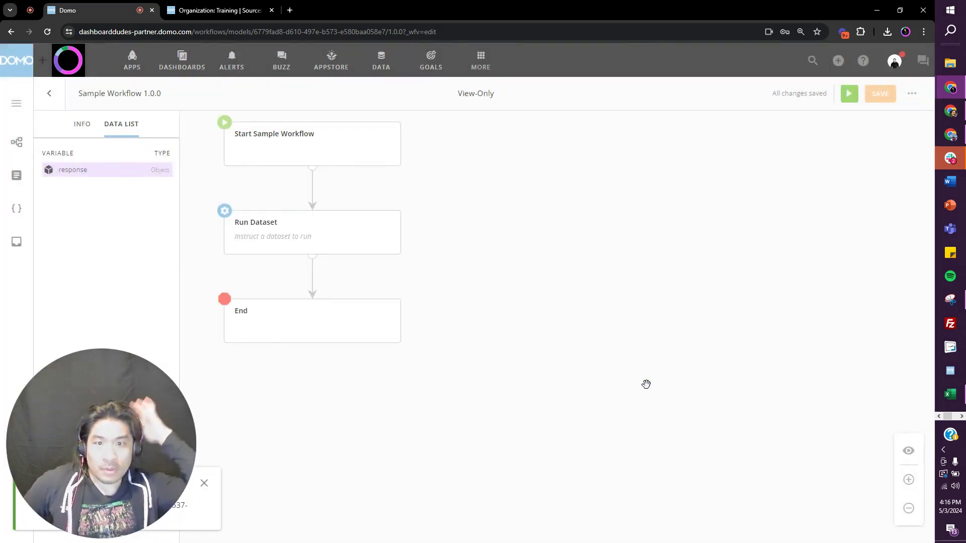
left_click_drag(164, 423, 468, 374)
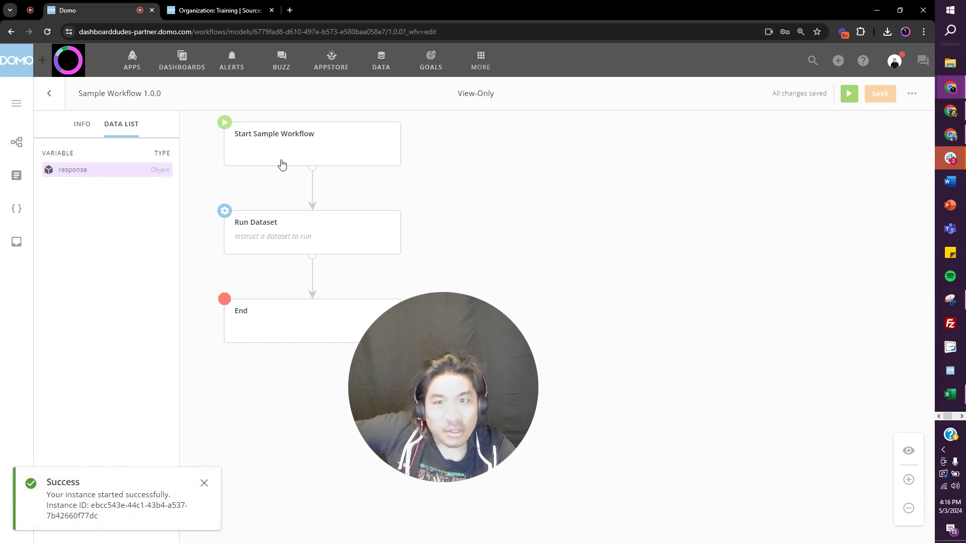
- Check version 1.0.0's instance list for the successful run, then return to the Test Dummy Data dataset
left_click(48, 93)
left_click_drag(443, 371, 246, 426)
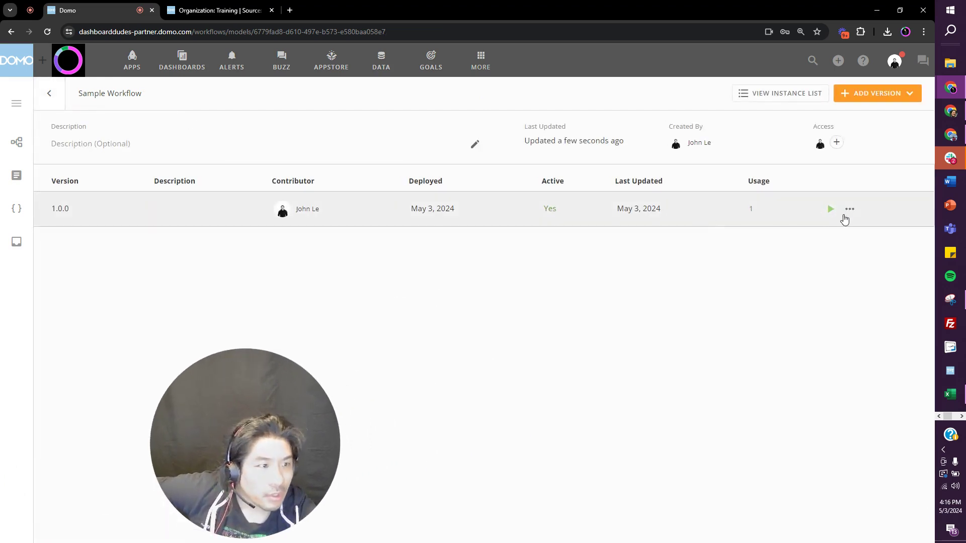
left_click(850, 209)
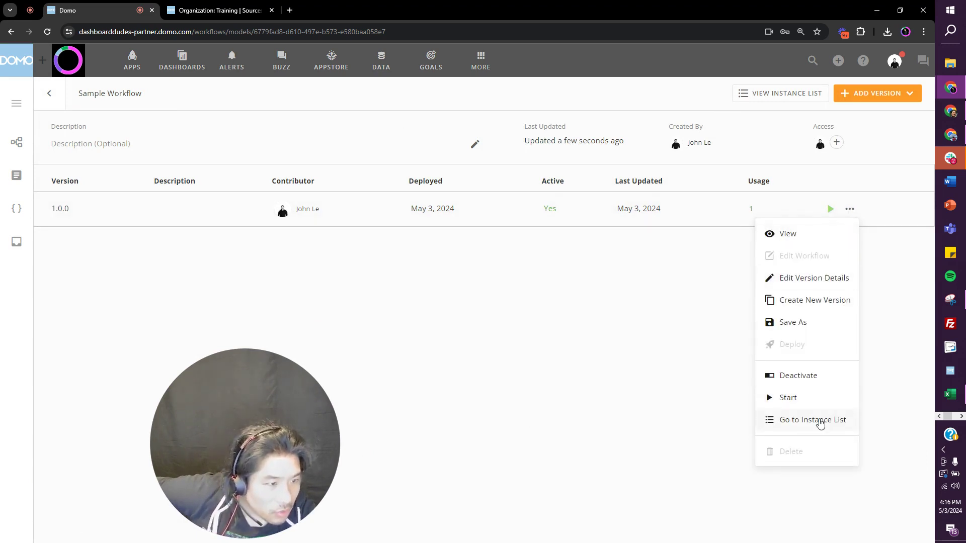
left_click(820, 421)
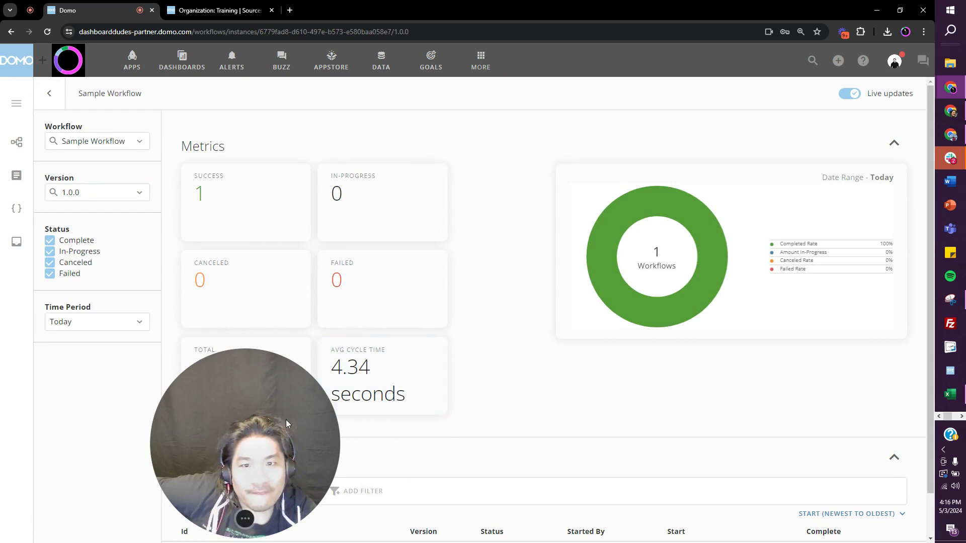
left_click_drag(286, 420, 178, 357)
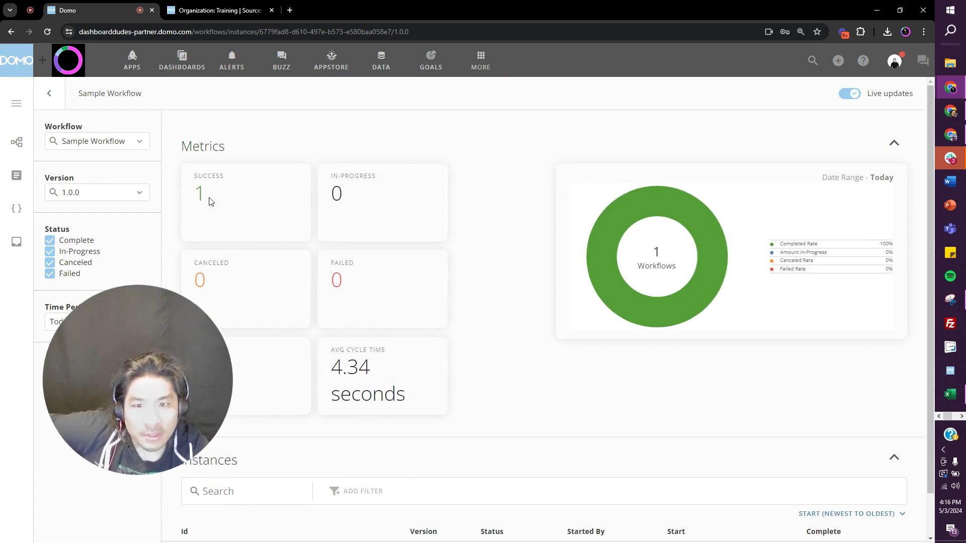
left_click(205, 11)
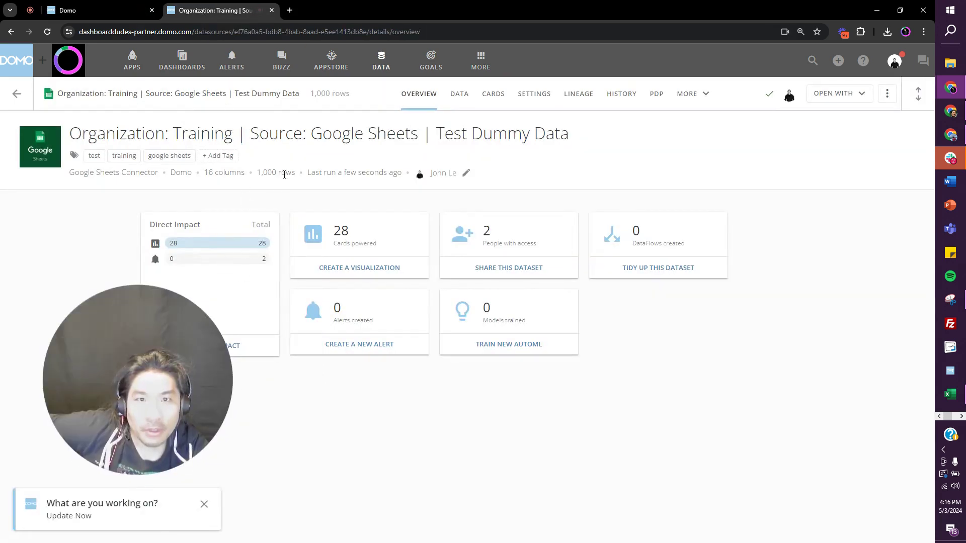